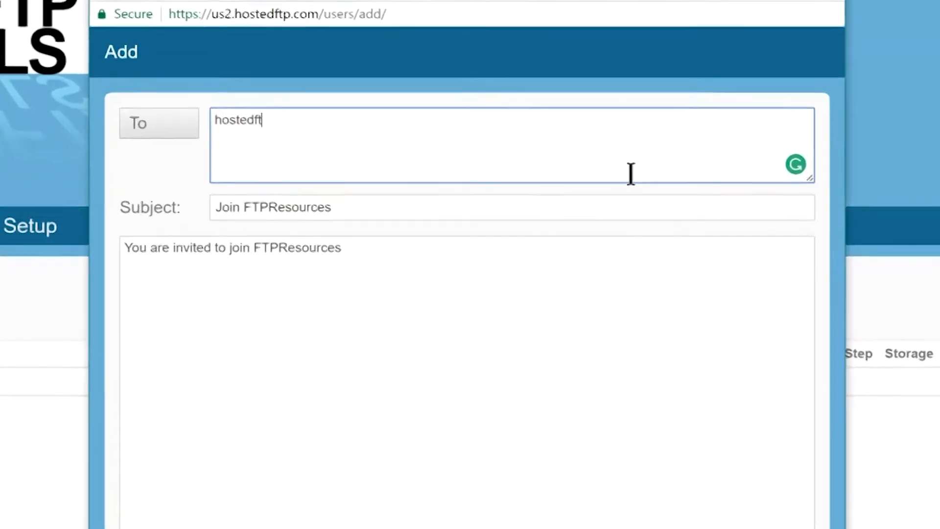
Step: Enter a recipient's email address in the user invitation and close the invitation without sending it
{"action": "type", "text": "tp.com"}
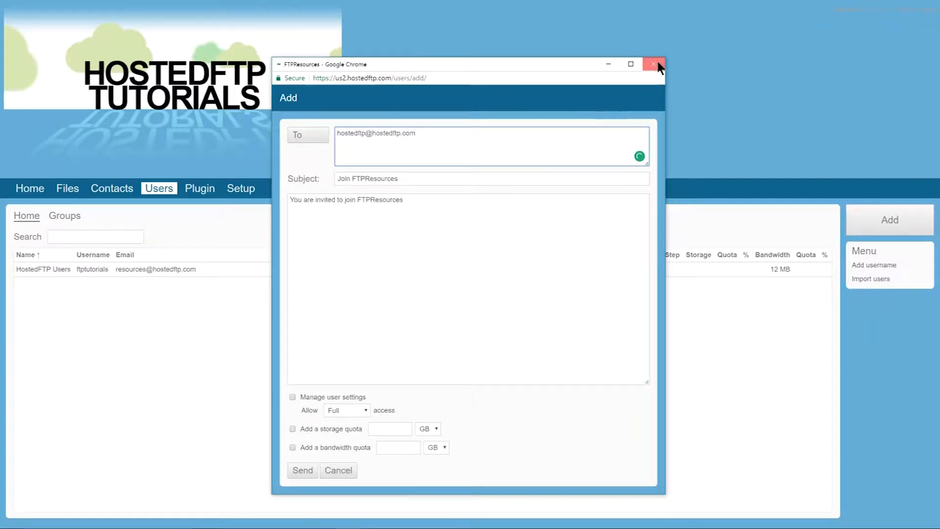
{"action": "left_click", "coordinate": [654, 64]}
Step: Start adding a user by username, set the username to Client_1, and enter and confirm the account password
{"action": "left_click", "coordinate": [879, 269]}
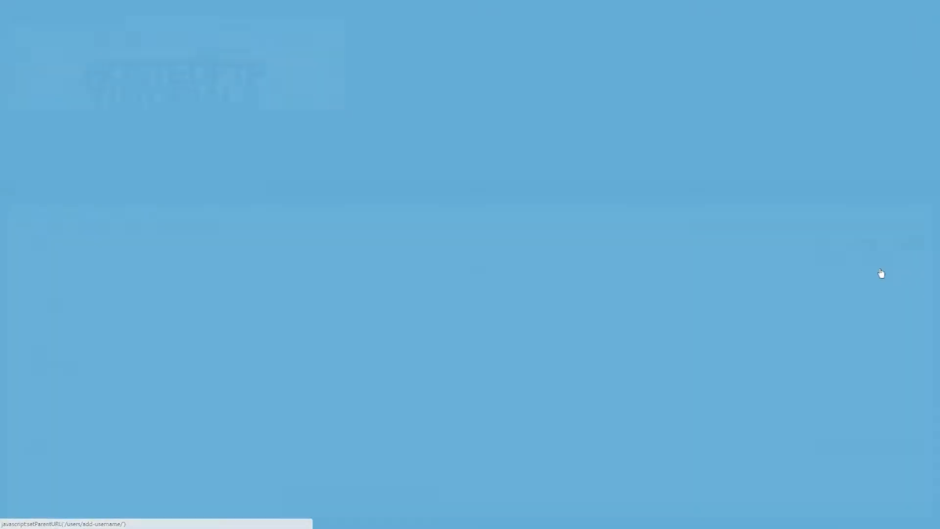
{"action": "type", "text": "Client_1"}
{"action": "key", "text": "Tab"}
{"action": "key", "text": "Tab"}
{"action": "type", "text": "••••••"}
{"action": "key", "text": "Tab"}
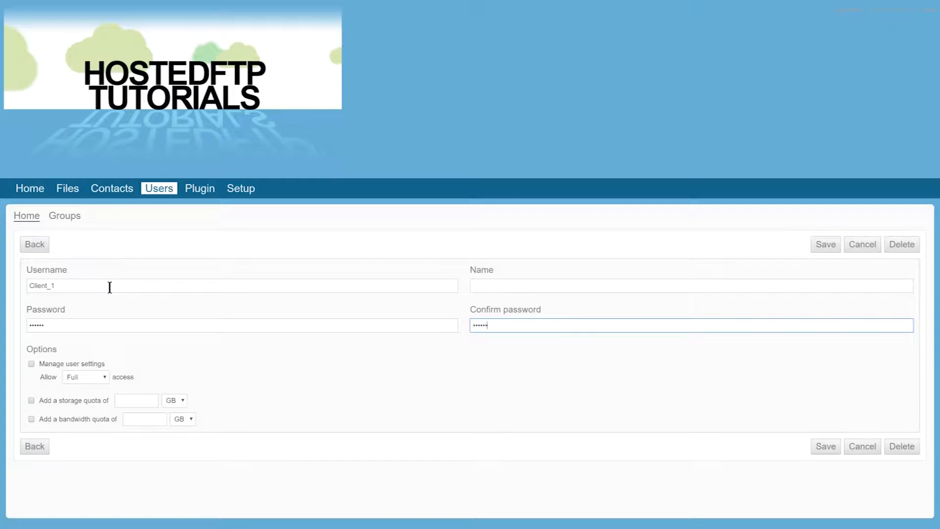
Step: Set the new user's name to "please visit files tab to transfer files in default folder"
{"action": "left_click", "coordinate": [498, 286]}
{"action": "type", "text": "Client"}
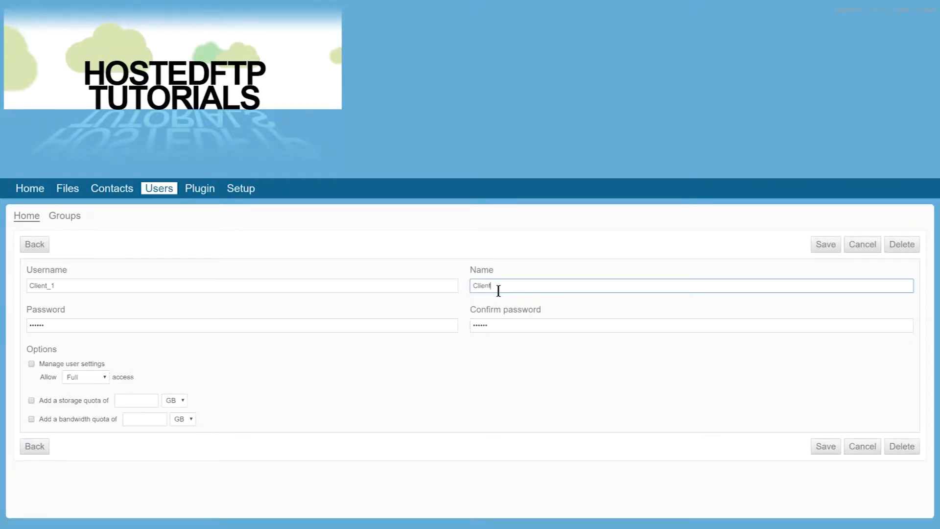
{"action": "type", "text": "_1"}
{"action": "key", "text": "ctrl+a"}
{"action": "type", "text": "please visit files tab to transfer files in default folder"}
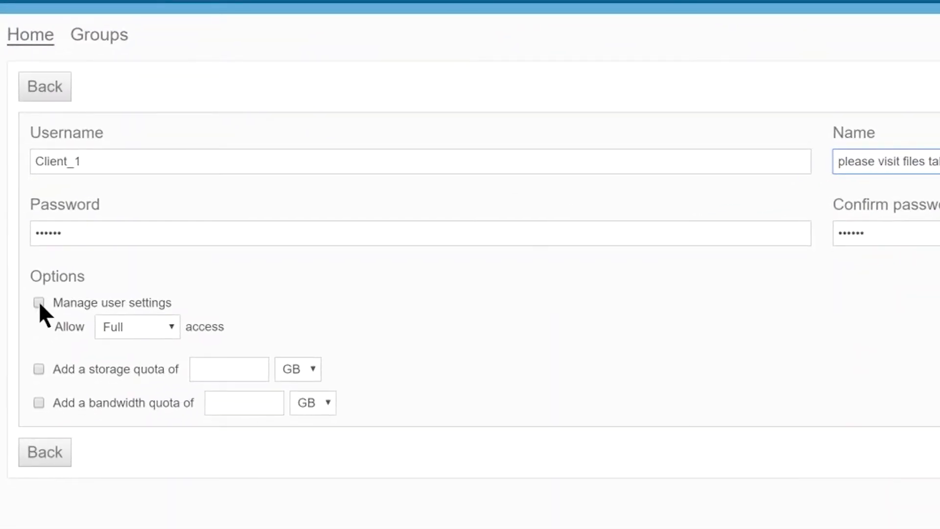
Step: Enable Manage user settings and a storage quota of 0 GB for Client_1, and save the new user
{"action": "left_click", "coordinate": [39, 302]}
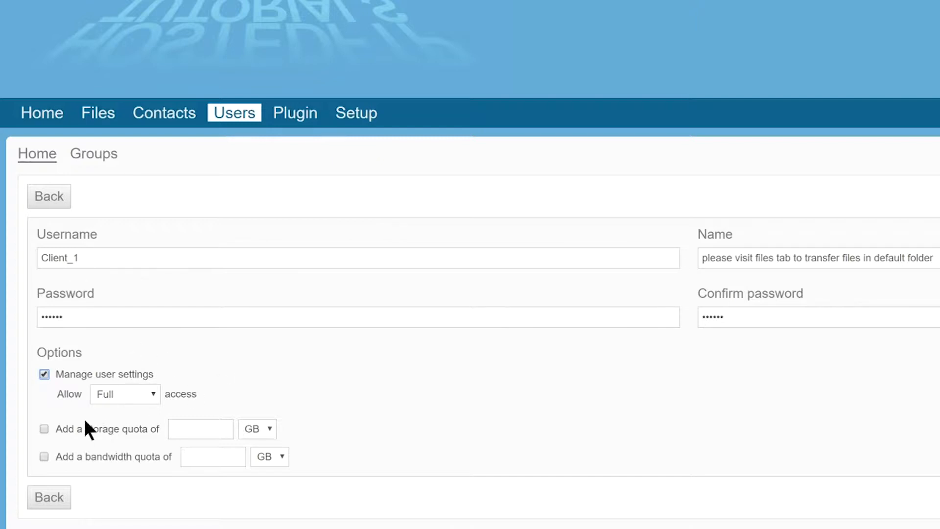
{"action": "left_click", "coordinate": [42, 433]}
{"action": "left_click", "coordinate": [230, 427]}
{"action": "left_click", "coordinate": [477, 404]}
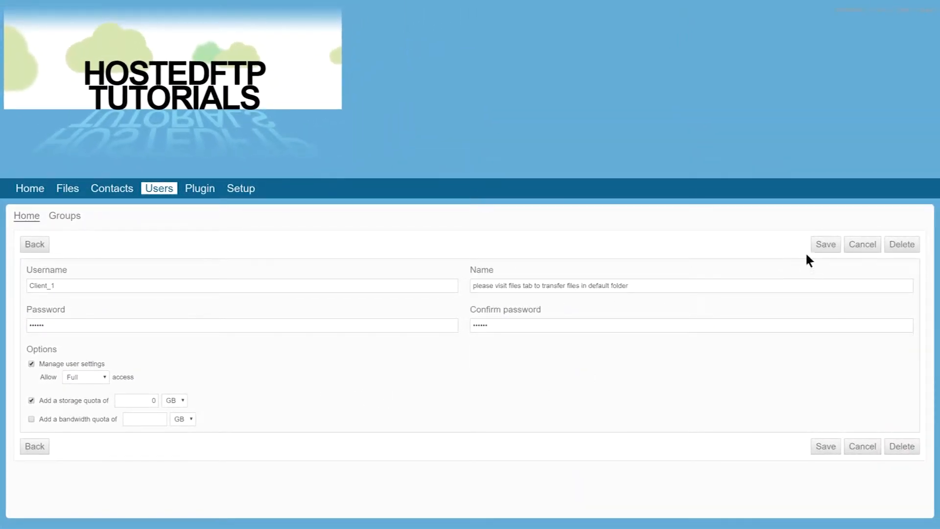
{"action": "left_click", "coordinate": [830, 244]}
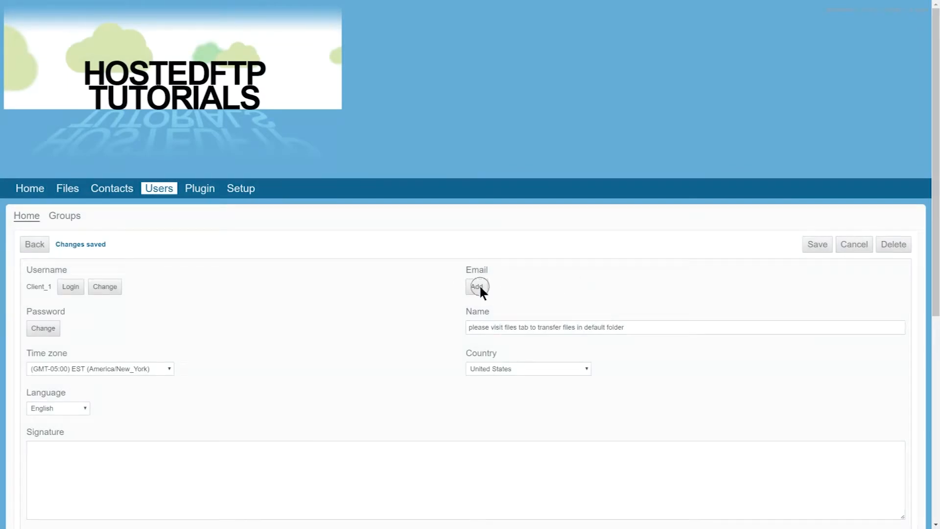
{"action": "left_click", "coordinate": [479, 287]}
{"action": "left_click", "coordinate": [458, 269]}
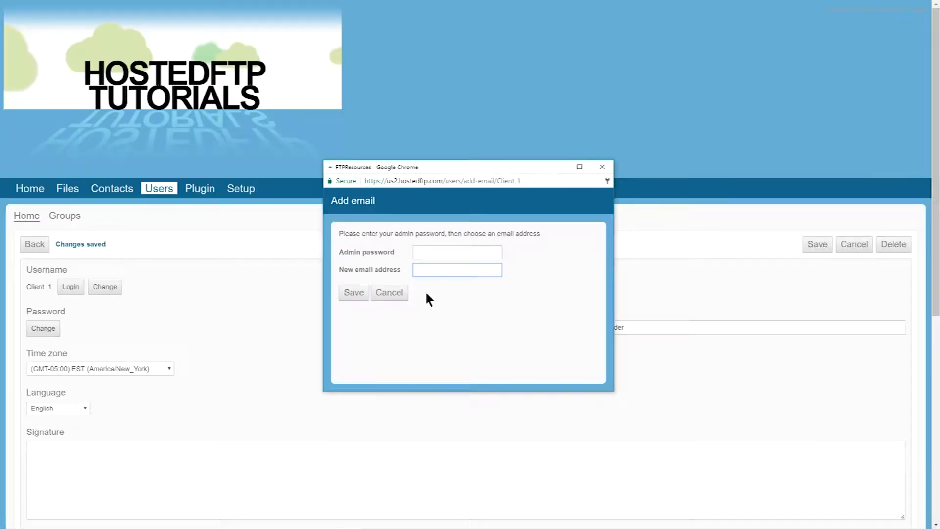
{"action": "left_click", "coordinate": [389, 293]}
Step: Enable the Force FTPS/SFTP option for Client_1
{"action": "scroll", "coordinate": [190, 291], "scroll_direction": "down", "scroll_amount": 5}
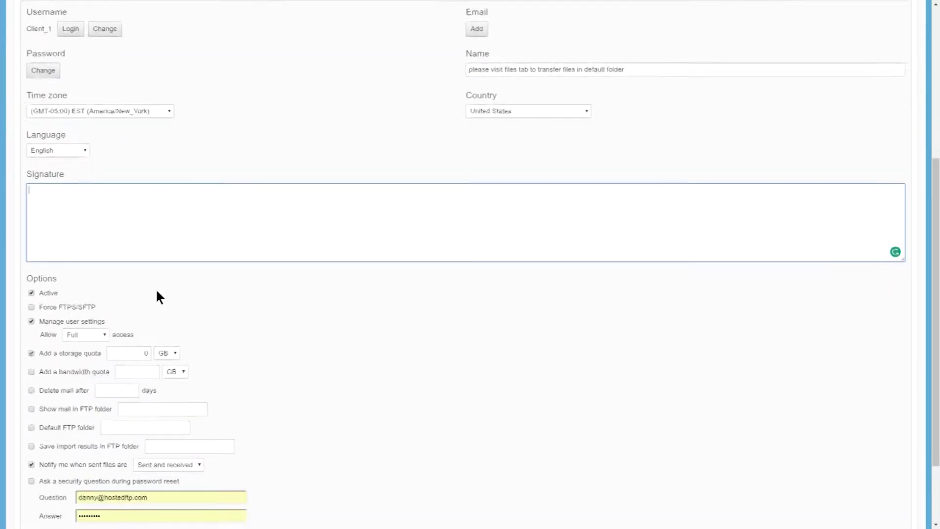
{"action": "scroll", "coordinate": [155, 289], "scroll_direction": "down", "scroll_amount": 2}
{"action": "left_click", "coordinate": [79, 223]}
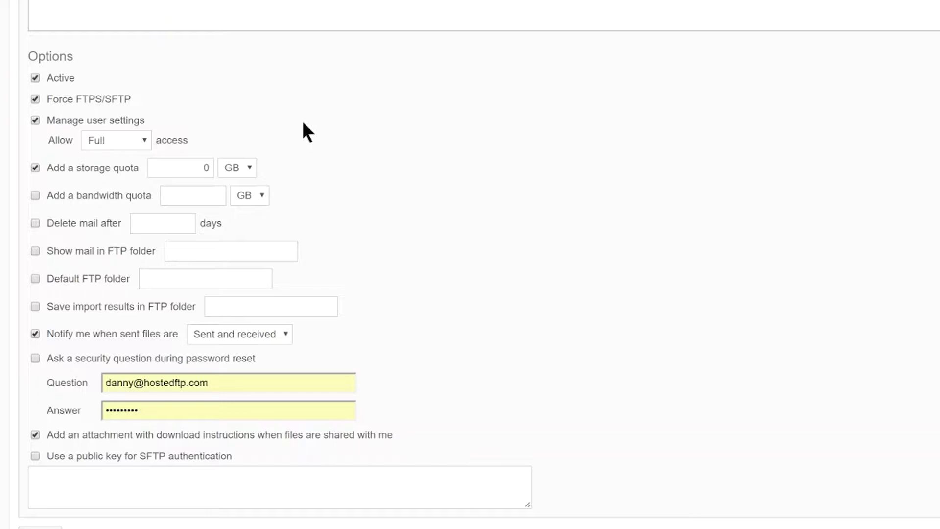
Step: Enable a default FTP folder named SUBFOLDER for Client_1 and save the user settings
{"action": "left_click", "coordinate": [35, 277]}
{"action": "left_click", "coordinate": [187, 278]}
{"action": "type", "text": "SUBFOLDER"}
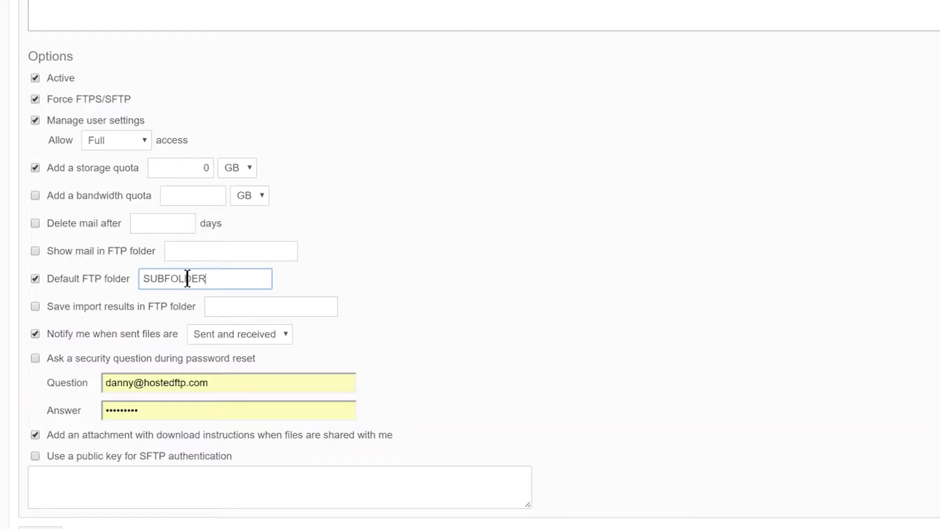
{"action": "left_click", "coordinate": [426, 326]}
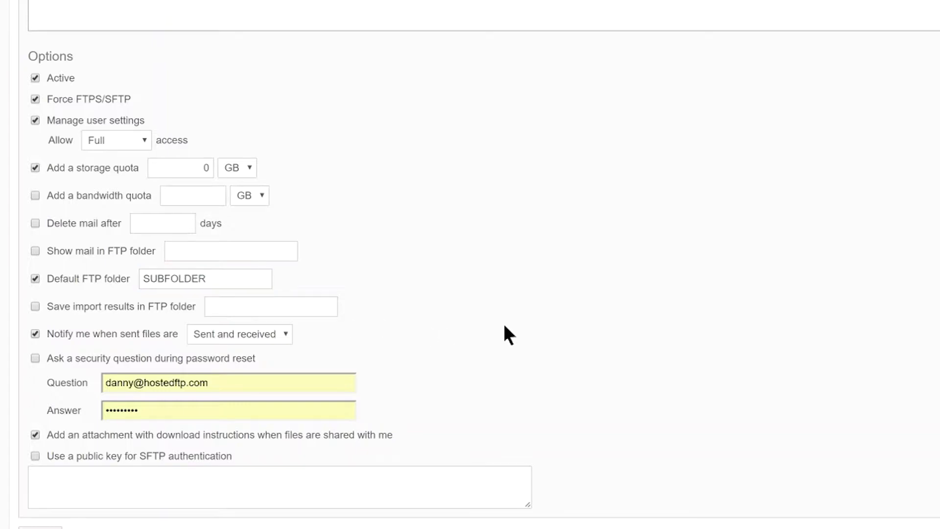
{"action": "scroll", "coordinate": [504, 325], "scroll_direction": "down", "scroll_amount": 1}
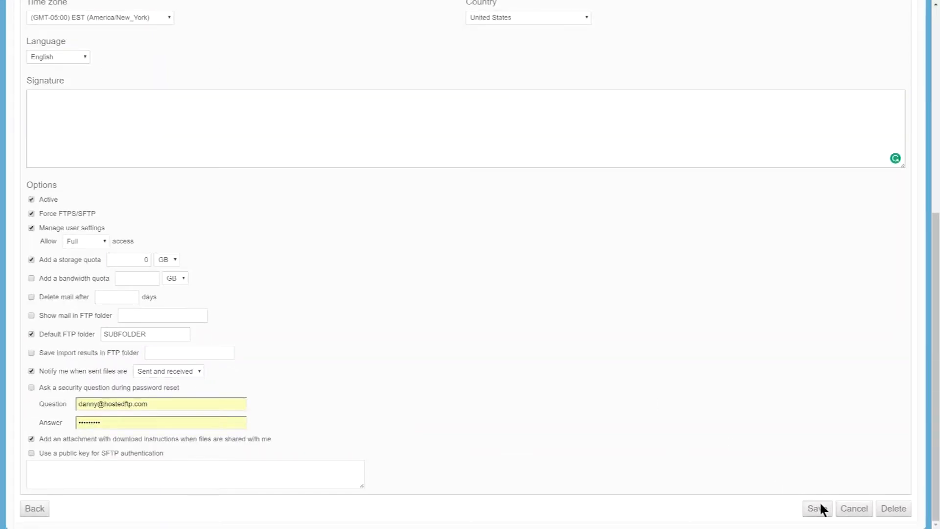
{"action": "left_click", "coordinate": [820, 508]}
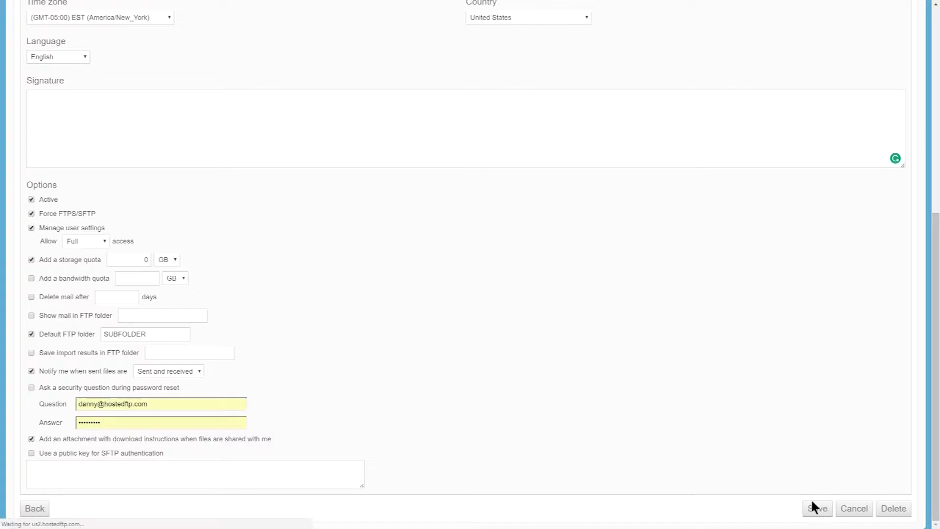
Step: Clear the autofilled security question and answer from Client_1's options and save the user settings
{"action": "scroll", "coordinate": [146, 216], "scroll_direction": "down", "scroll_amount": 5}
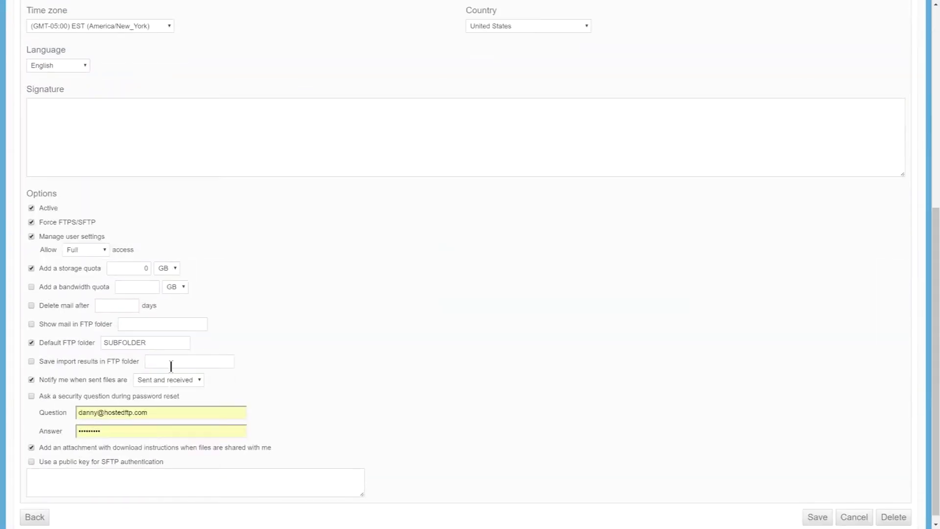
{"action": "triple_click", "coordinate": [175, 412]}
{"action": "key", "text": "Delete"}
{"action": "key", "text": "Tab"}
{"action": "key", "text": "Delete"}
{"action": "left_click", "coordinate": [499, 380]}
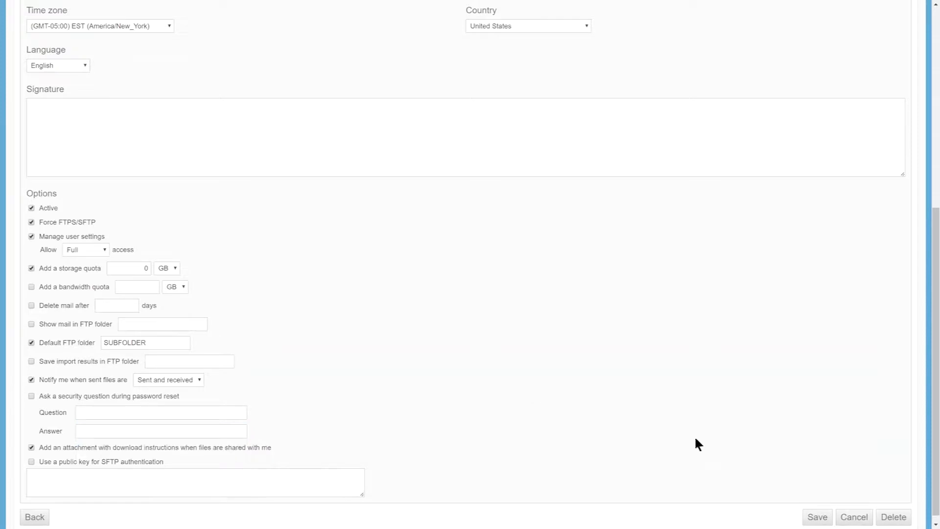
{"action": "left_click", "coordinate": [817, 517]}
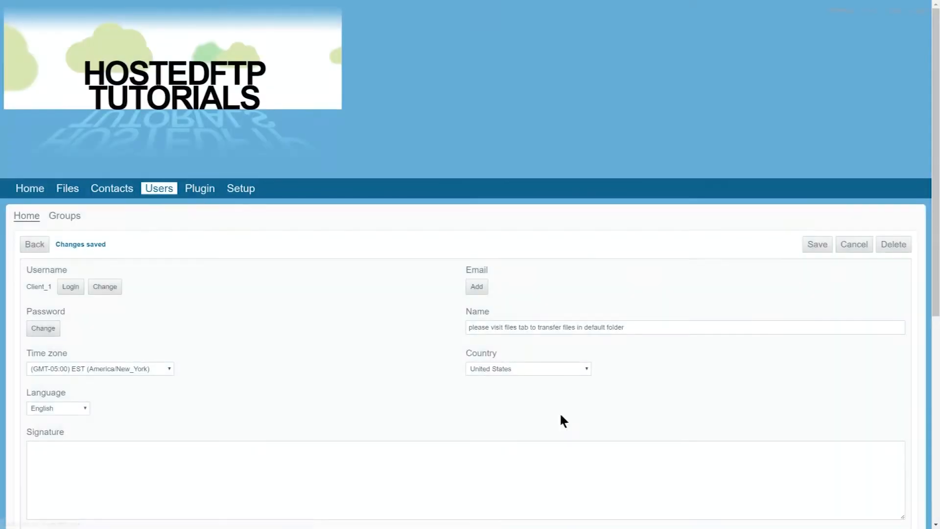
Step: Open the sharing settings of SUBFOLDER in MAINFOLDER and choose Client_1 as the contact to share with
{"action": "left_click", "coordinate": [68, 192]}
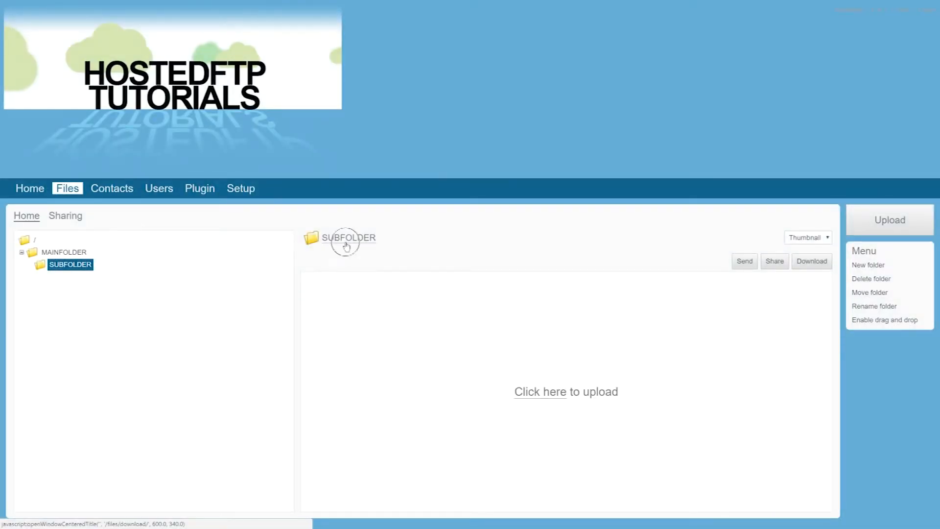
{"action": "left_click", "coordinate": [776, 262]}
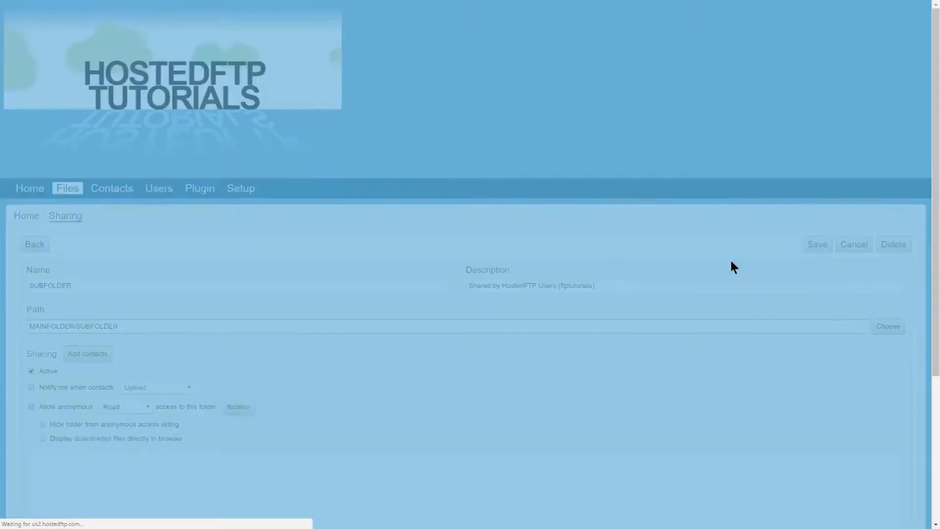
{"action": "left_click", "coordinate": [77, 352]}
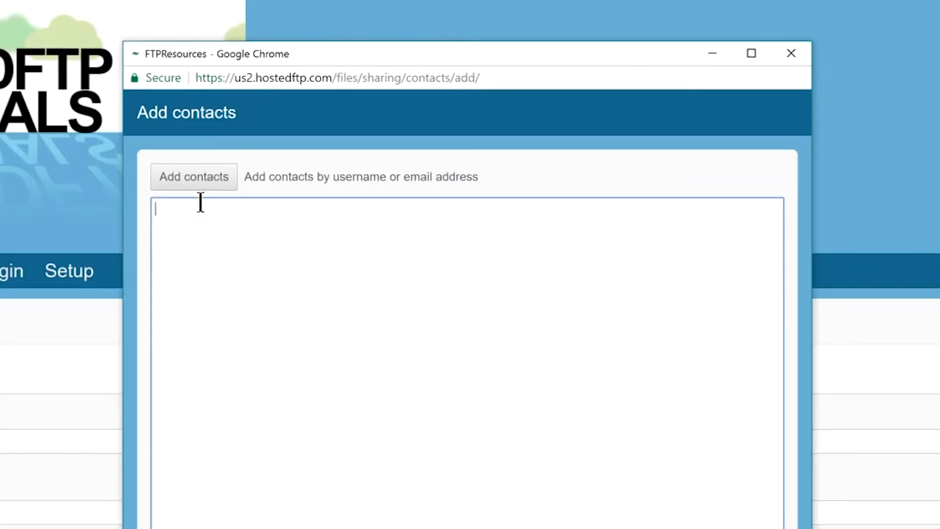
{"action": "left_click", "coordinate": [316, 132]}
{"action": "left_click", "coordinate": [465, 328]}
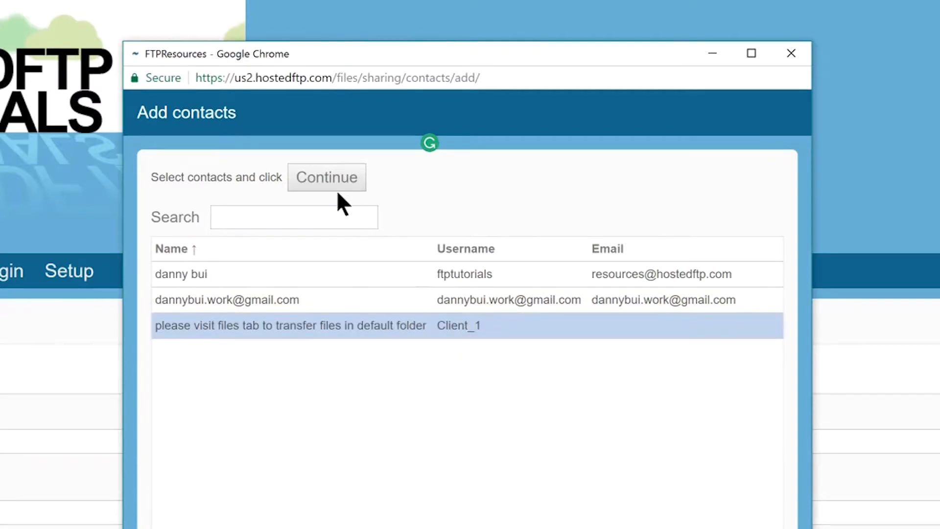
{"action": "left_click", "coordinate": [328, 178]}
Step: Give the contact Read / Write access with notification emails upon Upload / Download, and add it to the share
{"action": "left_click", "coordinate": [325, 430]}
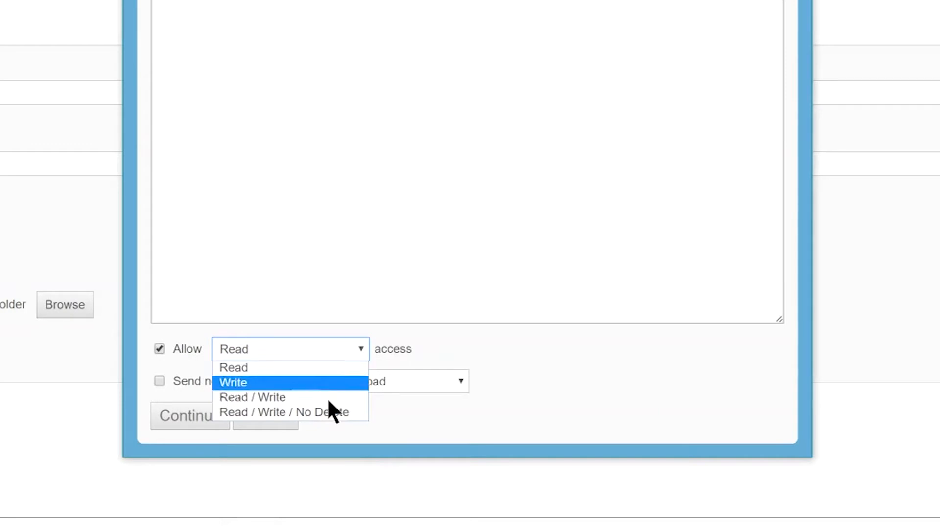
{"action": "left_click", "coordinate": [328, 399]}
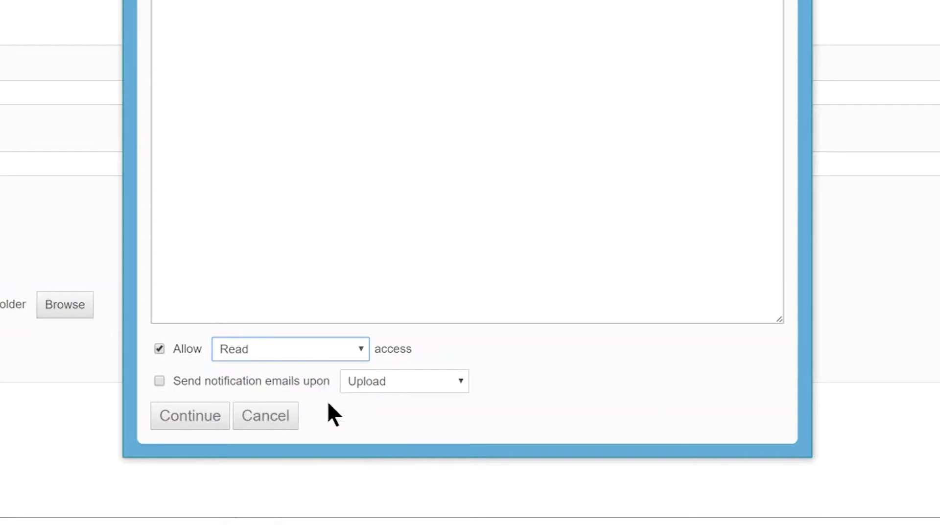
{"action": "left_click", "coordinate": [159, 381]}
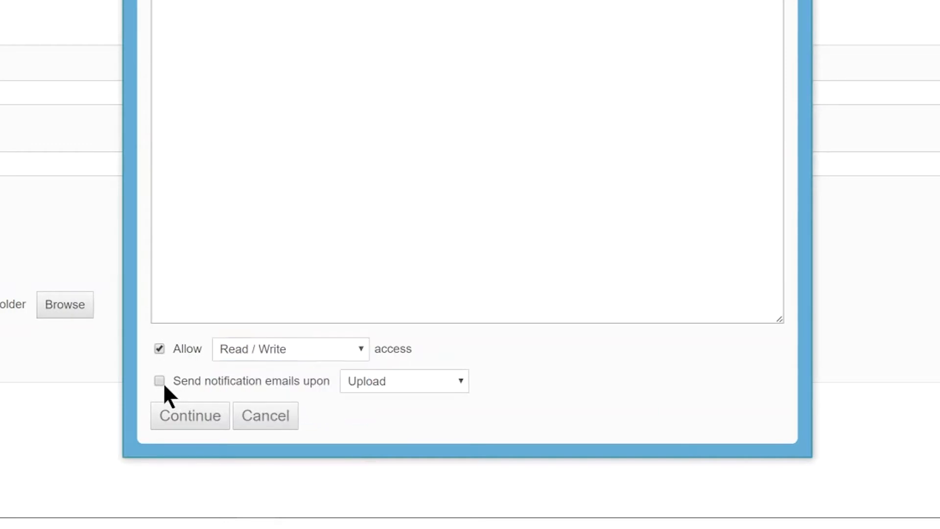
{"action": "left_click", "coordinate": [386, 382]}
{"action": "left_click", "coordinate": [394, 430]}
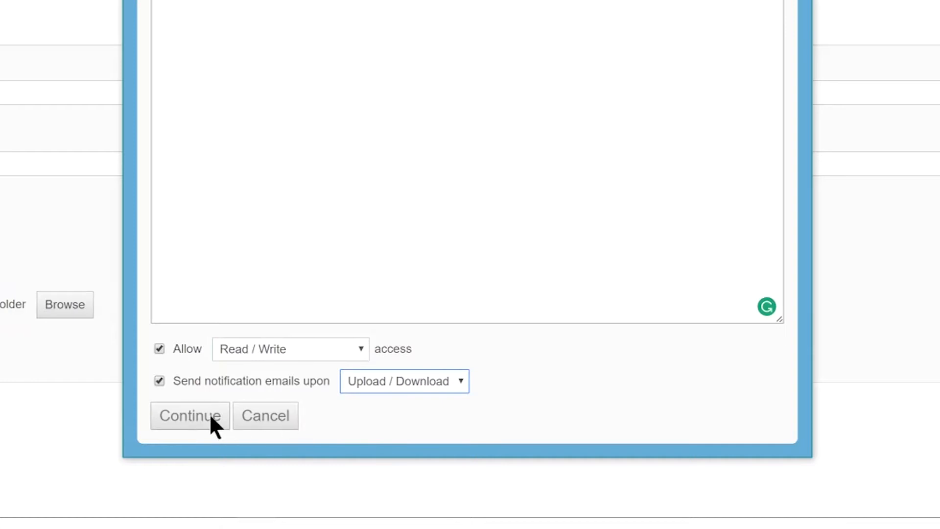
{"action": "left_click", "coordinate": [189, 415]}
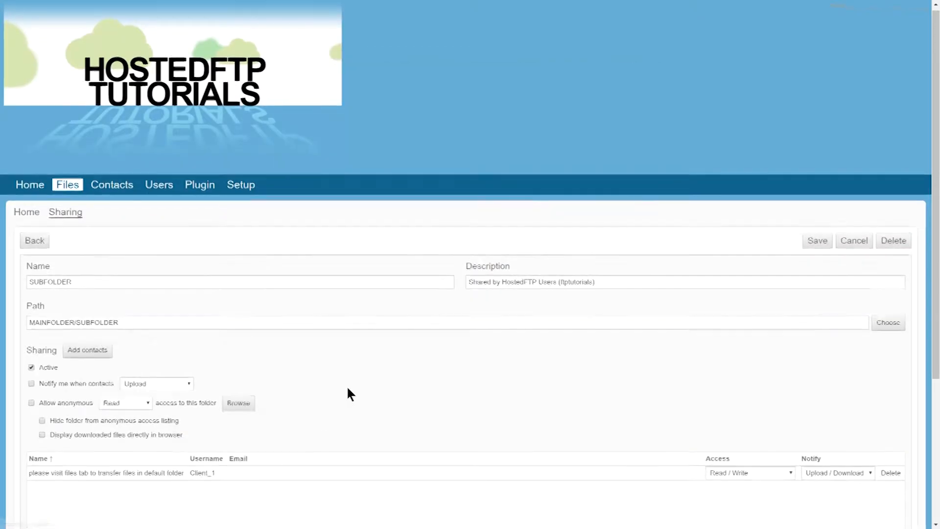
Step: Turn on own notifications for when contacts Upload / Download in SUBFOLDER and save the share
{"action": "scroll", "coordinate": [337, 382], "scroll_direction": "down", "scroll_amount": 3}
{"action": "left_click", "coordinate": [31, 240]}
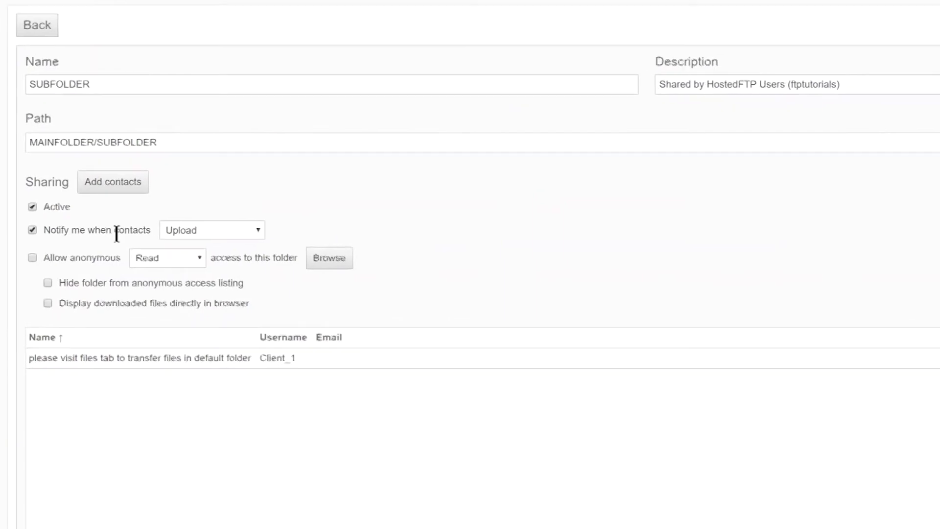
{"action": "left_click", "coordinate": [193, 228]}
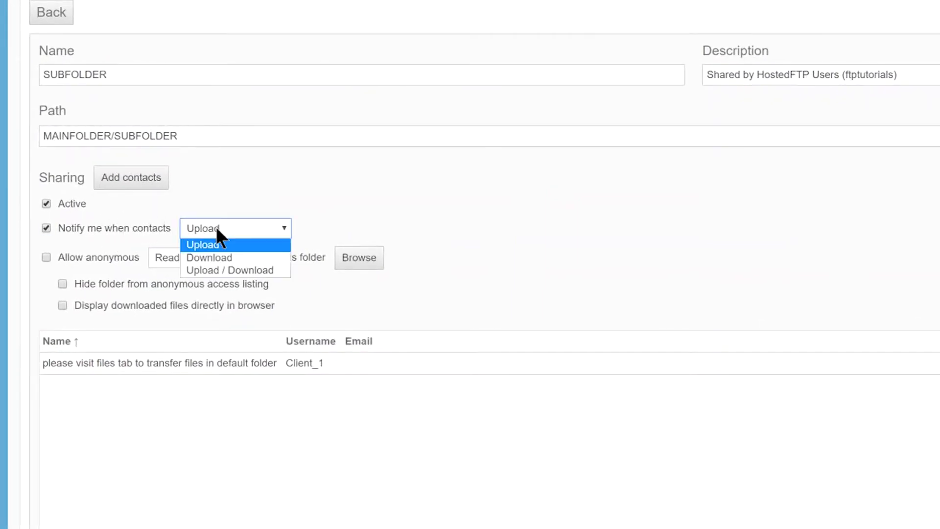
{"action": "left_click", "coordinate": [224, 270]}
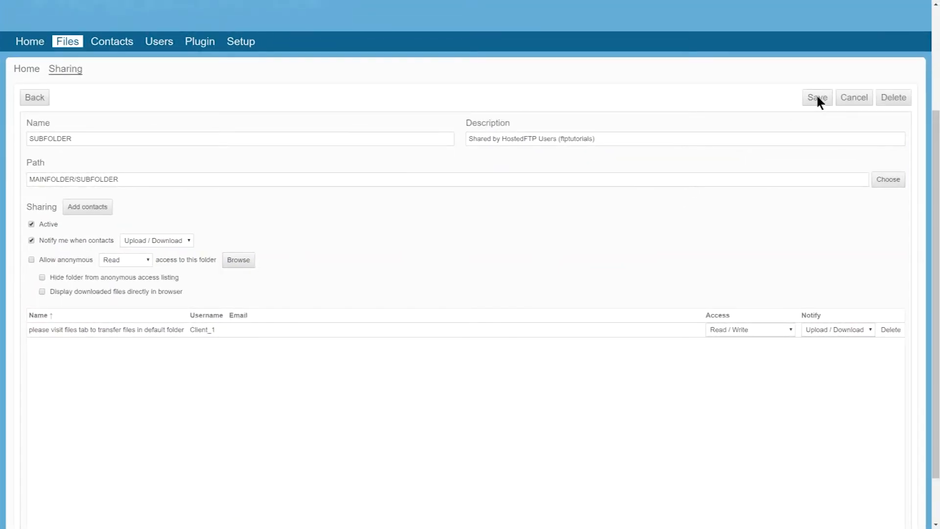
{"action": "left_click", "coordinate": [817, 98]}
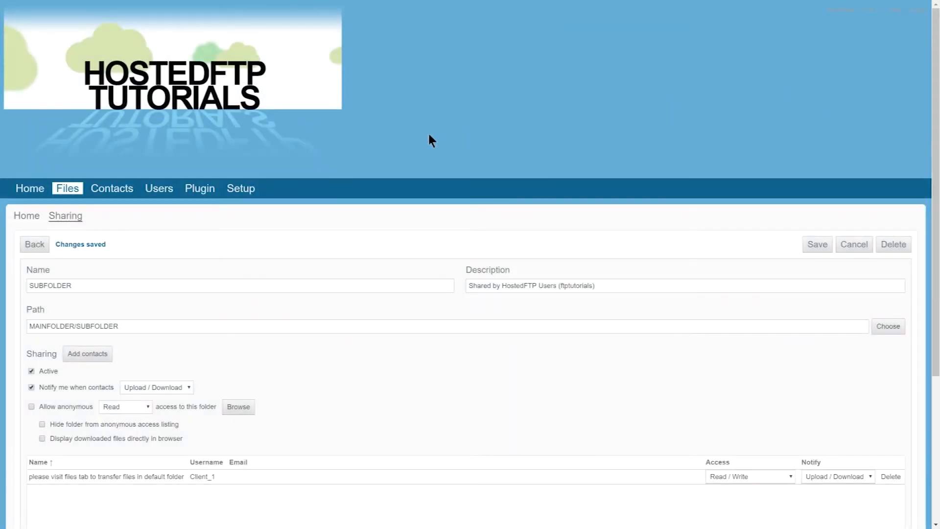
Step: Log in as Client_1 from its user details by entering the account password, and open that user's files
{"action": "scroll", "coordinate": [429, 135], "scroll_direction": "down", "scroll_amount": 1}
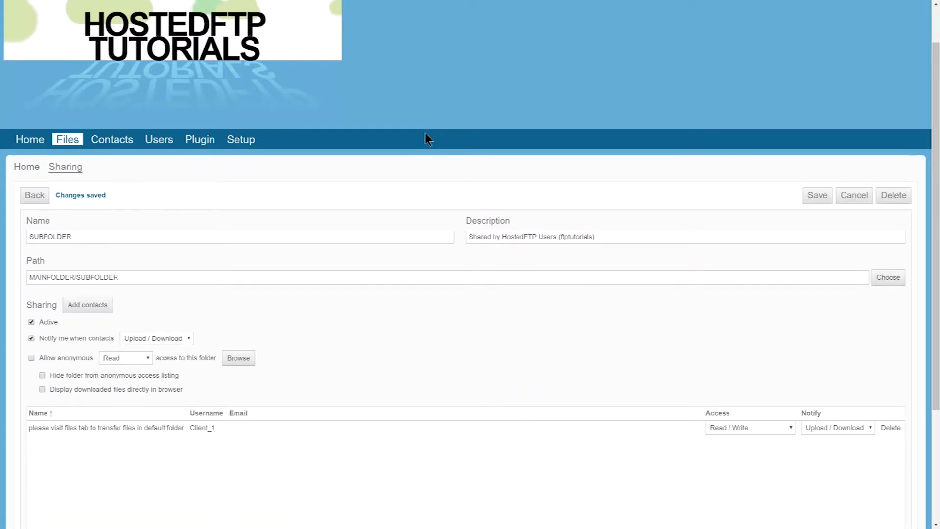
{"action": "left_click", "coordinate": [167, 140]}
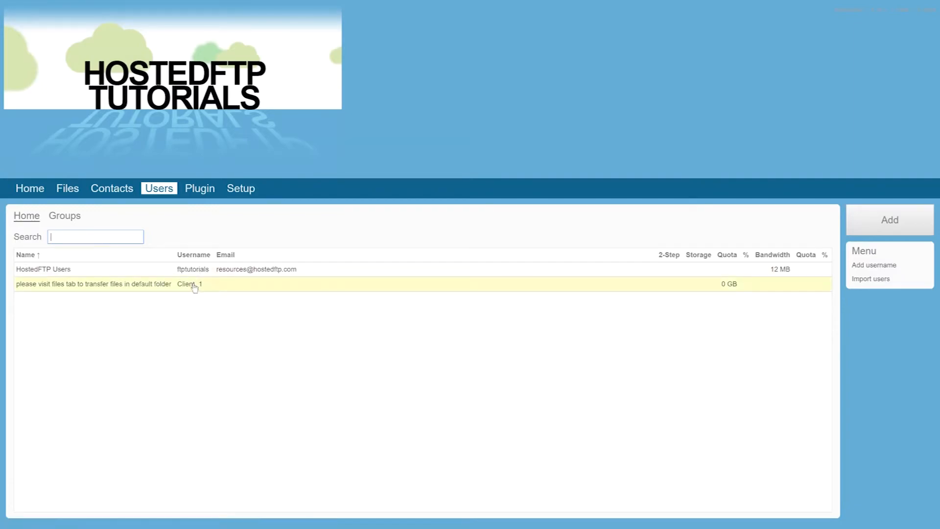
{"action": "left_click", "coordinate": [194, 286]}
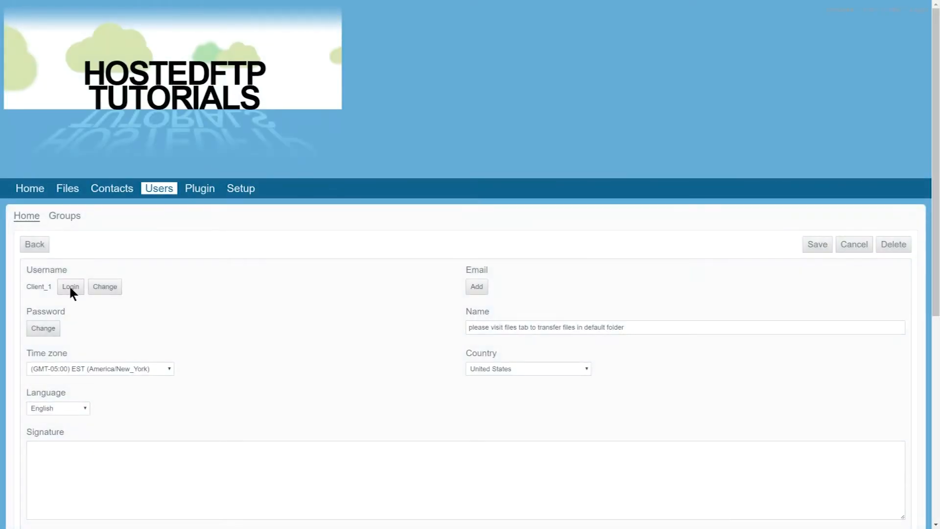
{"action": "left_click", "coordinate": [71, 288]}
{"action": "left_click", "coordinate": [357, 287]}
{"action": "type", "text": "•"}
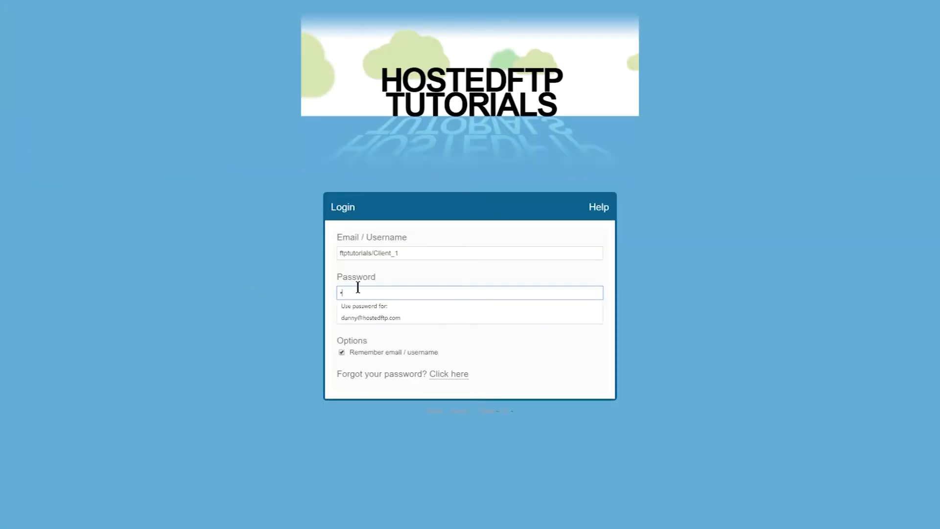
{"action": "key", "text": "Return"}
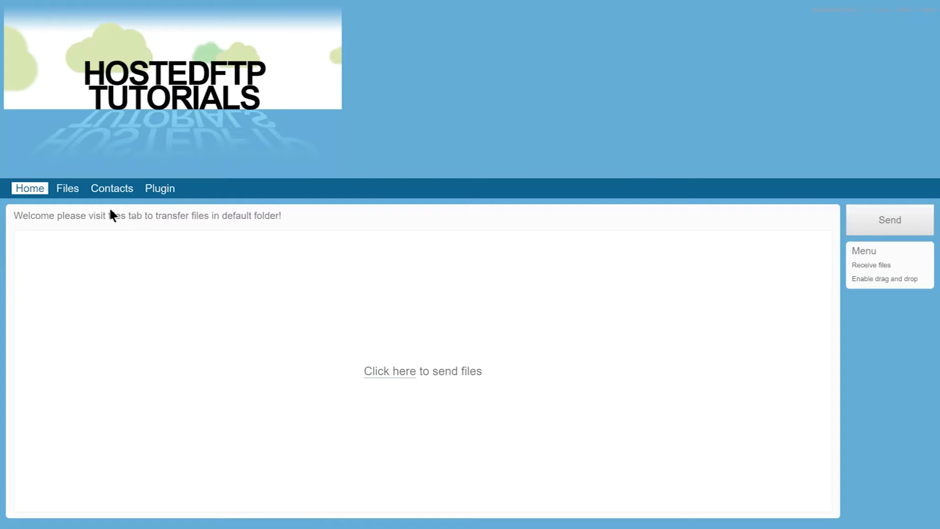
{"action": "left_click", "coordinate": [71, 192]}
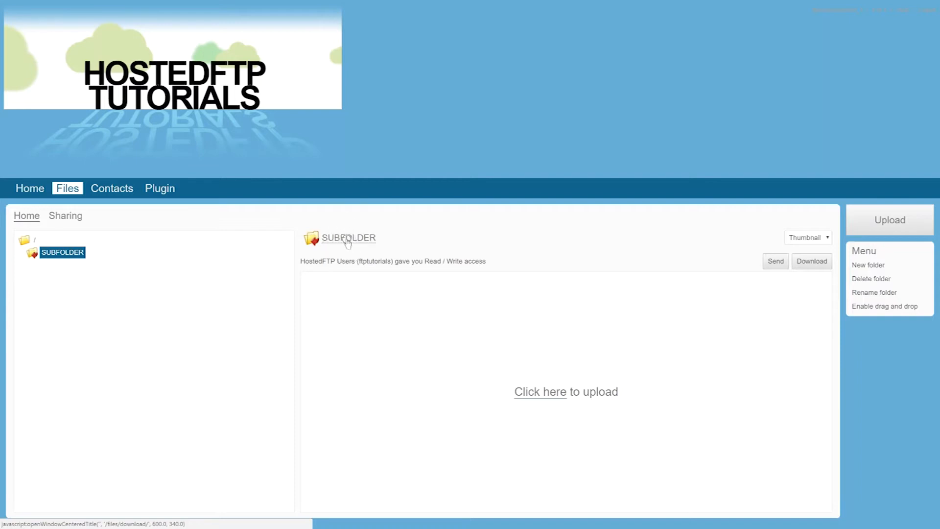
Step: Switch to FileZilla and create a new site in the Site Manager with ftp.hostedftp.com as host
{"action": "key", "text": "alt+Tab"}
{"action": "left_click", "coordinate": [427, 305]}
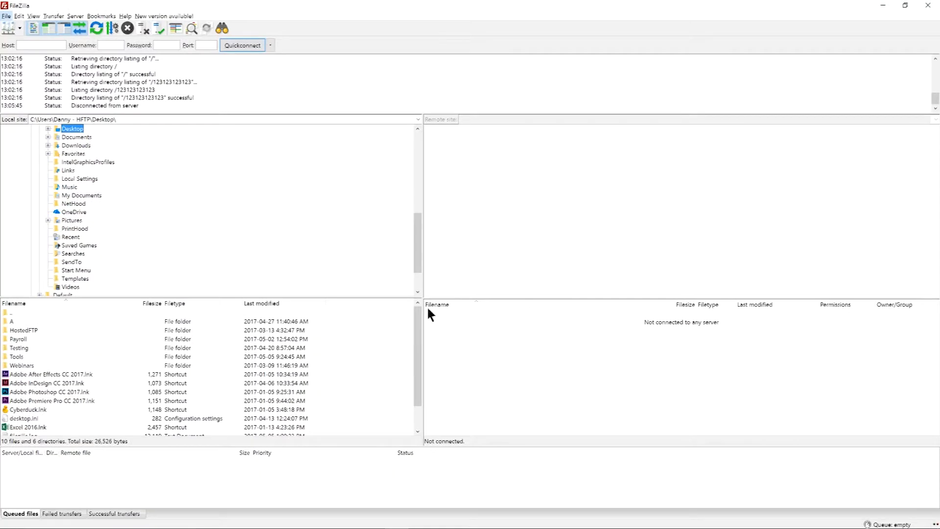
{"action": "left_click", "coordinate": [8, 29]}
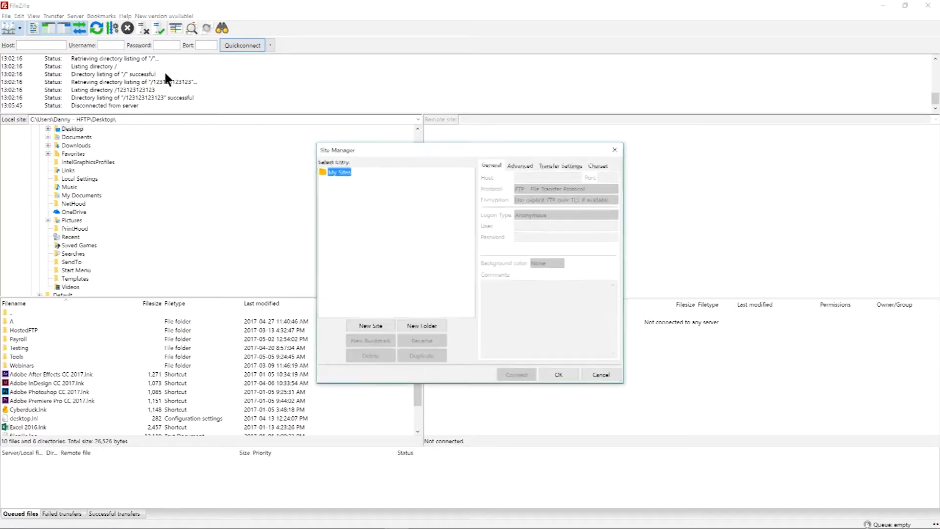
{"action": "left_click", "coordinate": [332, 355]}
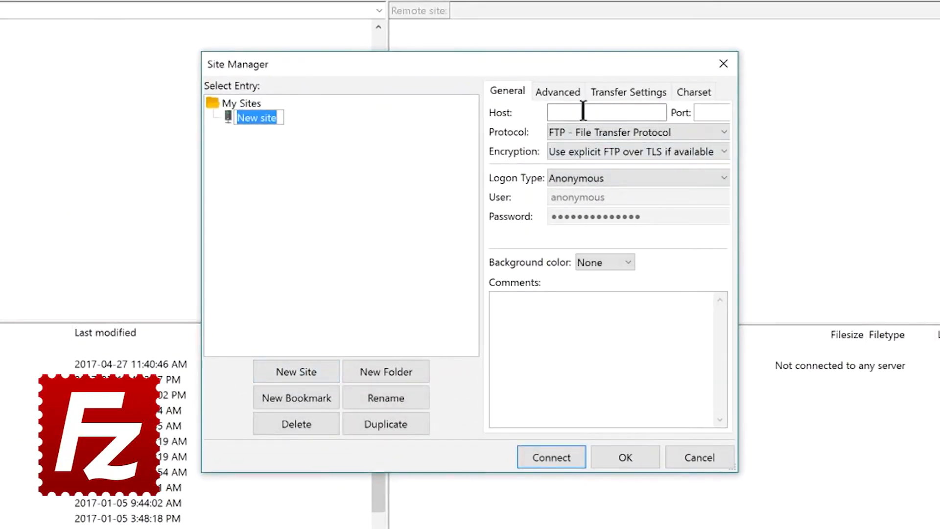
{"action": "left_click", "coordinate": [582, 111]}
{"action": "type", "text": "ftp.hostedftp.com"}
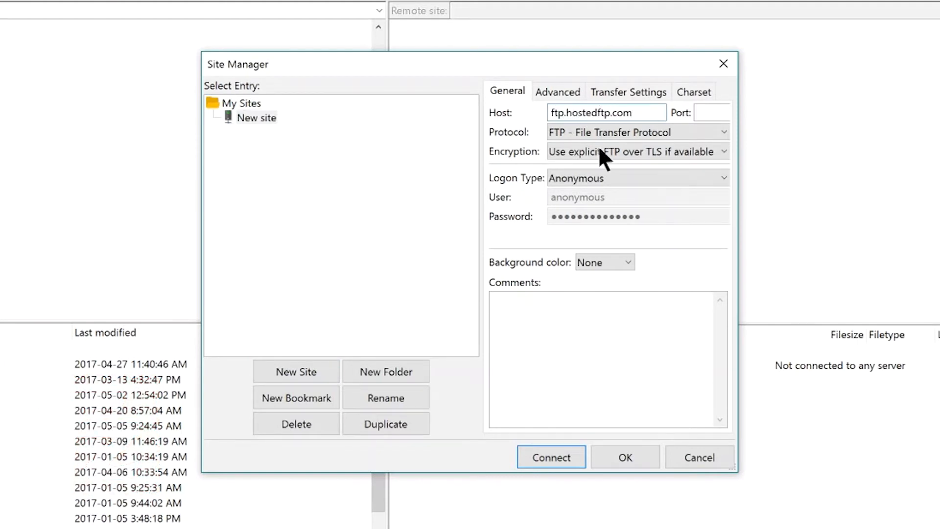
Step: Set the site's logon type to Normal, the user to Client_1, and enter the account password
{"action": "left_click", "coordinate": [628, 178]}
{"action": "left_click", "coordinate": [582, 206]}
{"action": "left_click", "coordinate": [641, 197]}
{"action": "double_click", "coordinate": [640, 196]}
{"action": "type", "text": "Cl"}
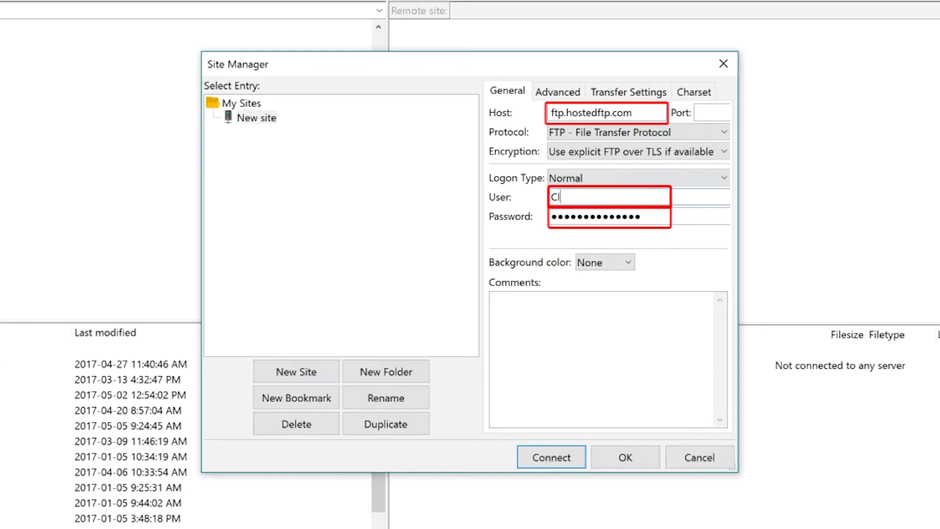
{"action": "type", "text": "ient_1"}
{"action": "key", "text": "Tab"}
{"action": "type", "text": "******"}
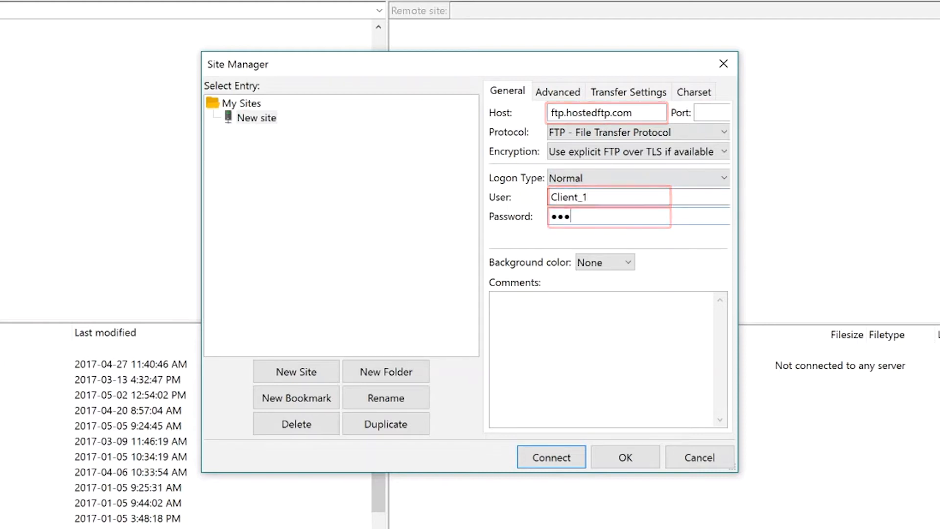
Step: Set the site's encryption to Require explicit FTP over TLS and its default remote directory to /SUBFOLDER
{"action": "left_click", "coordinate": [618, 151]}
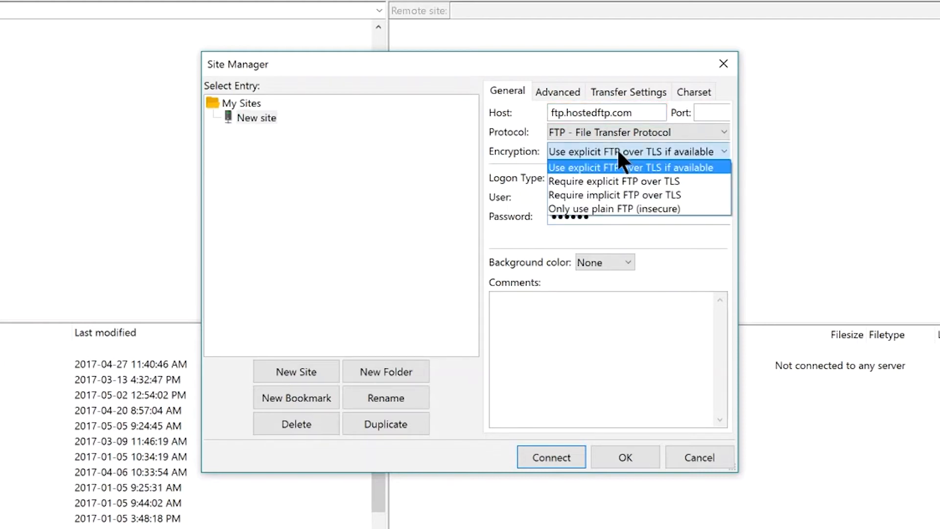
{"action": "left_click", "coordinate": [620, 181]}
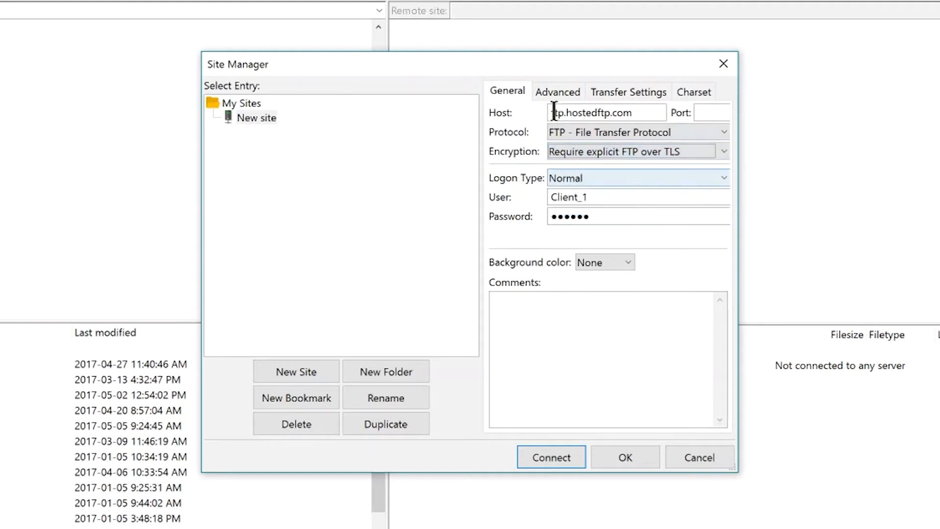
{"action": "left_click", "coordinate": [562, 90]}
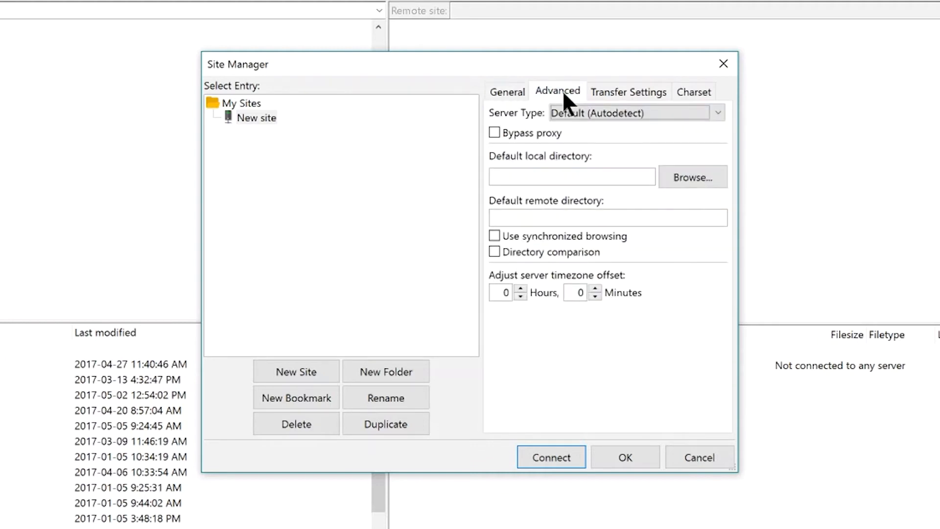
{"action": "left_click", "coordinate": [533, 218]}
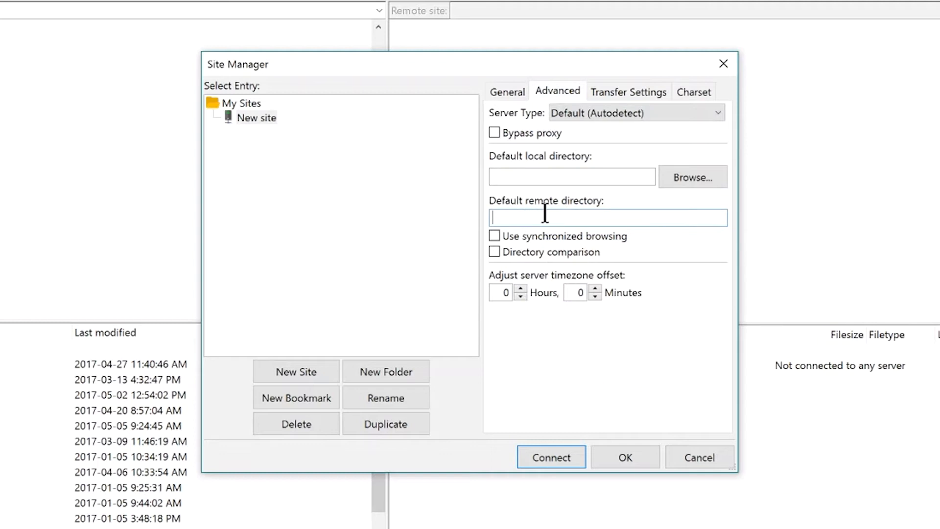
{"action": "type", "text": "/SUBFOLDER"}
Step: Set the port in the site's general settings to 21 for FTPS
{"action": "left_click", "coordinate": [509, 91]}
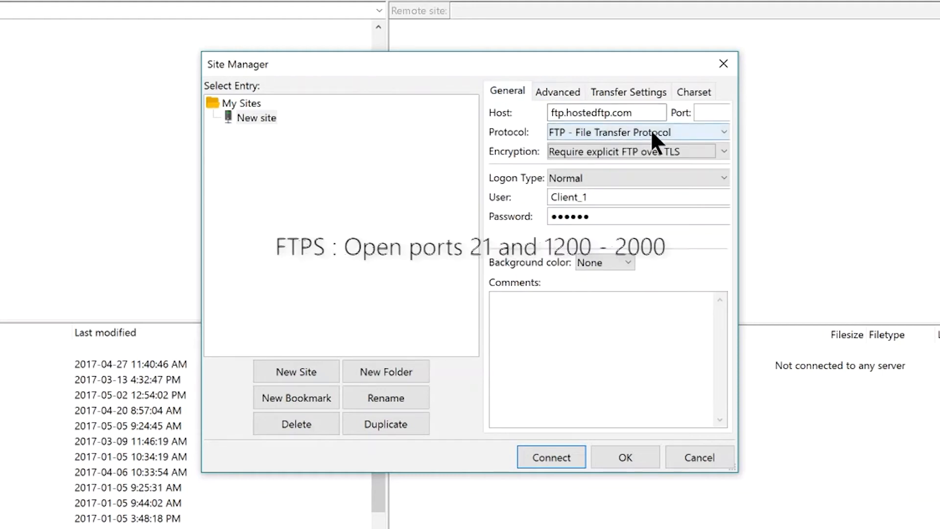
{"action": "left_click", "coordinate": [712, 113]}
{"action": "type", "text": "21"}
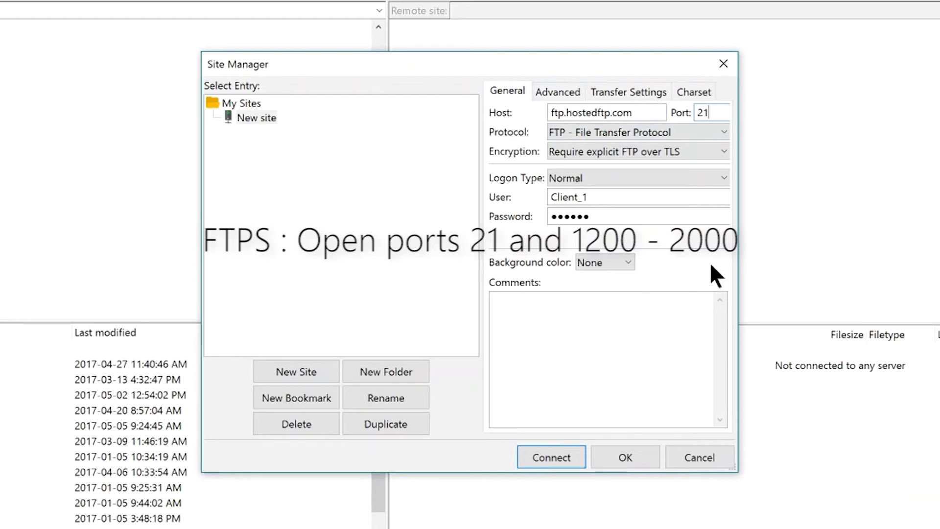
Step: Change the site's protocol to SFTP - SSH File Transfer Protocol with port 22 and connect to it
{"action": "left_click", "coordinate": [634, 134]}
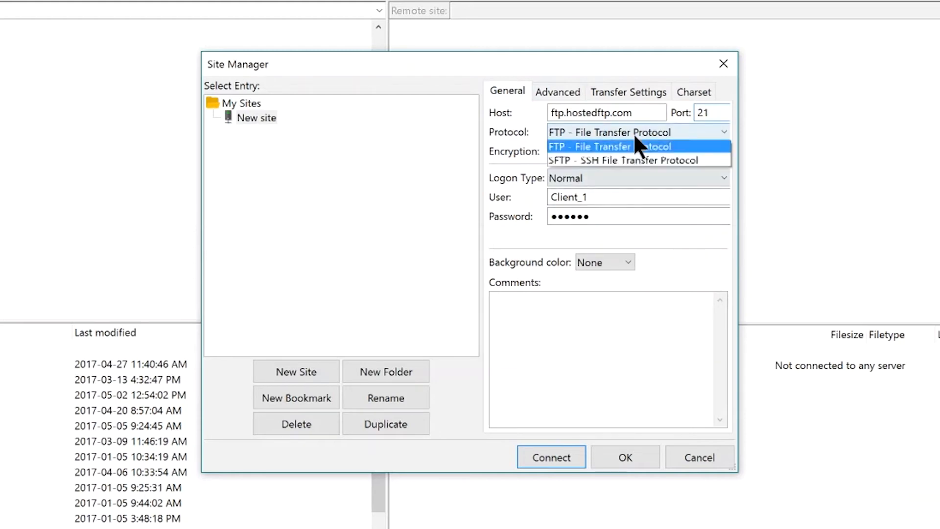
{"action": "left_click", "coordinate": [612, 161]}
{"action": "left_click", "coordinate": [715, 113]}
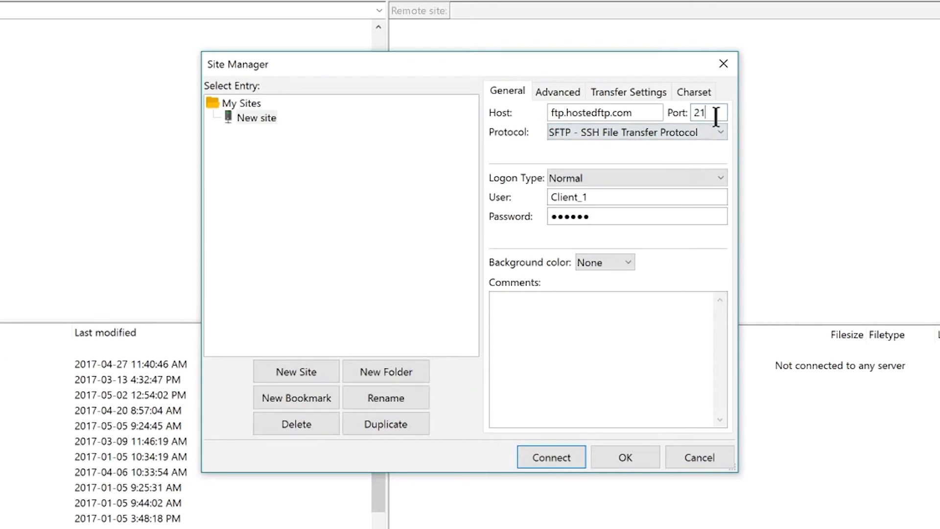
{"action": "type", "text": "2"}
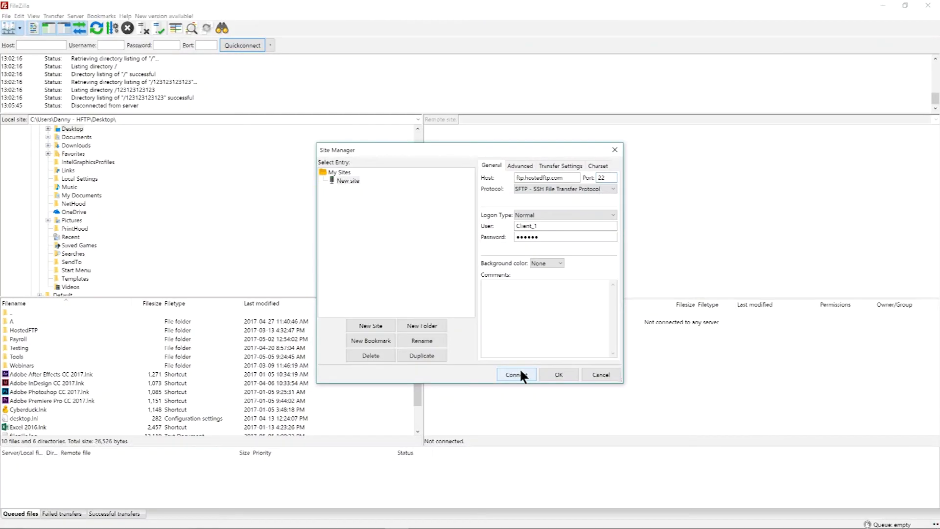
{"action": "left_click", "coordinate": [557, 455]}
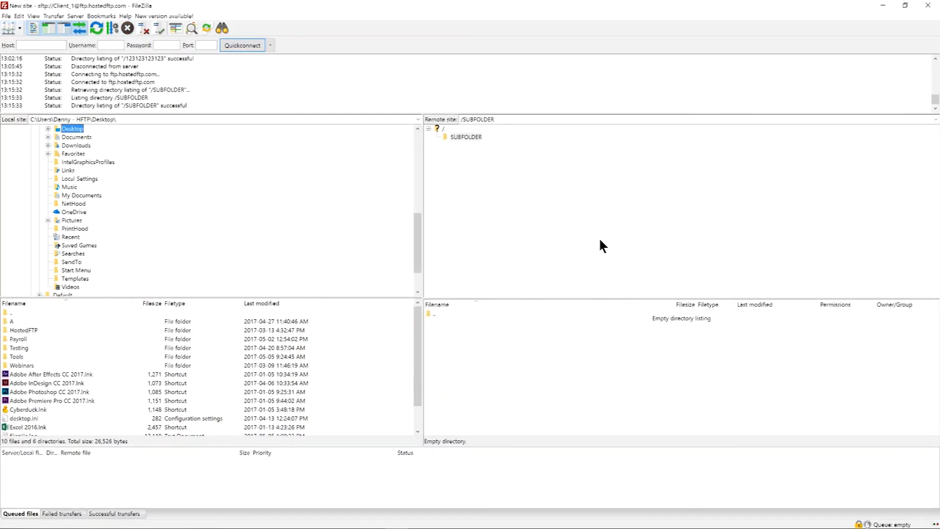
{"action": "left_click", "coordinate": [551, 187]}
{"action": "left_click", "coordinate": [479, 332]}
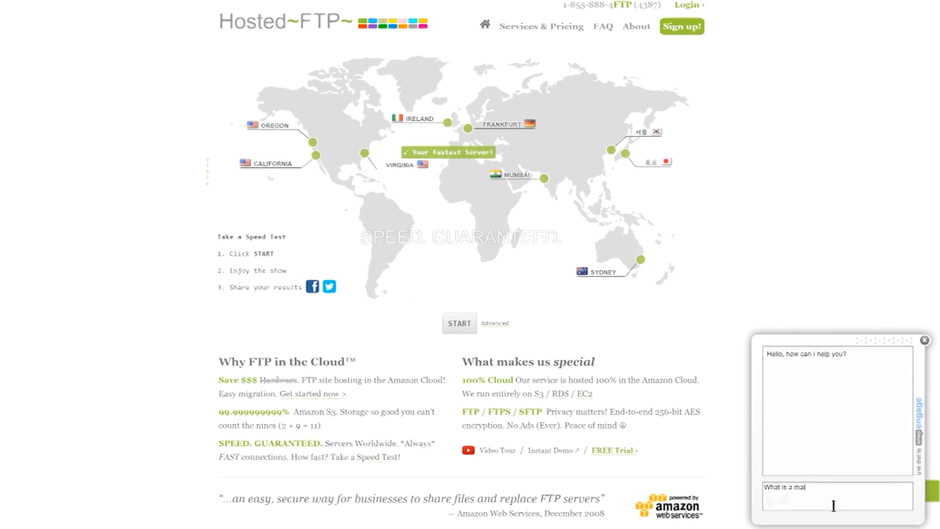
Step: Ask "What is a mail folder ?" in the live chat on the Hosted~FTP~ website
{"action": "type", "text": "il folder ?"}
{"action": "key", "text": "Return"}
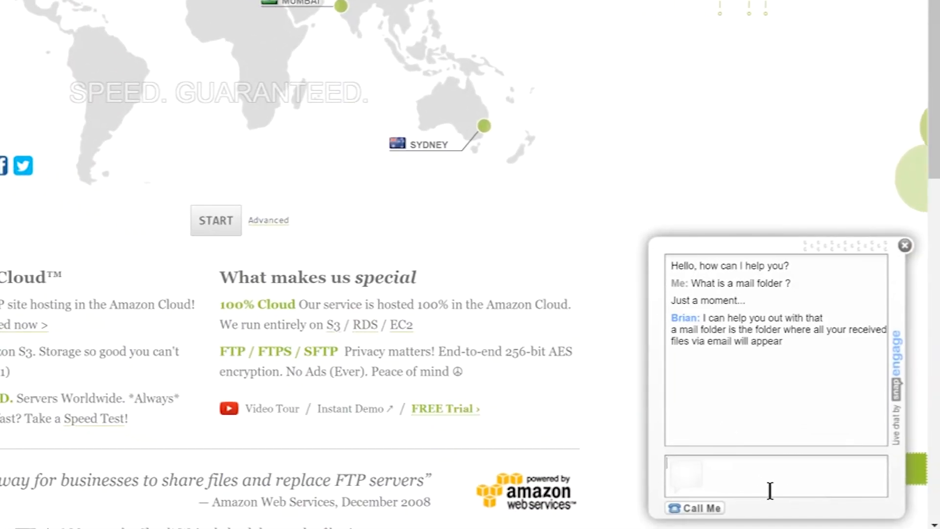
{"action": "scroll", "coordinate": [770, 490], "scroll_direction": "up", "scroll_amount": 5}
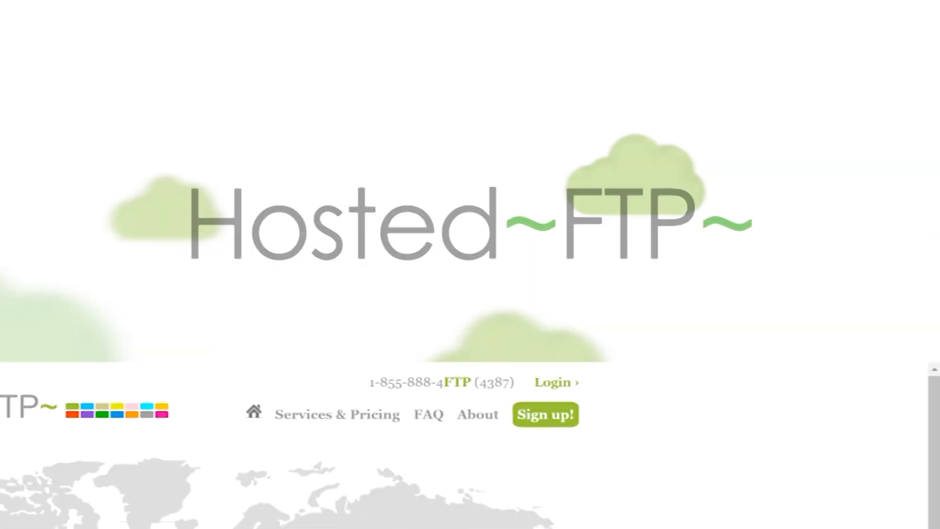